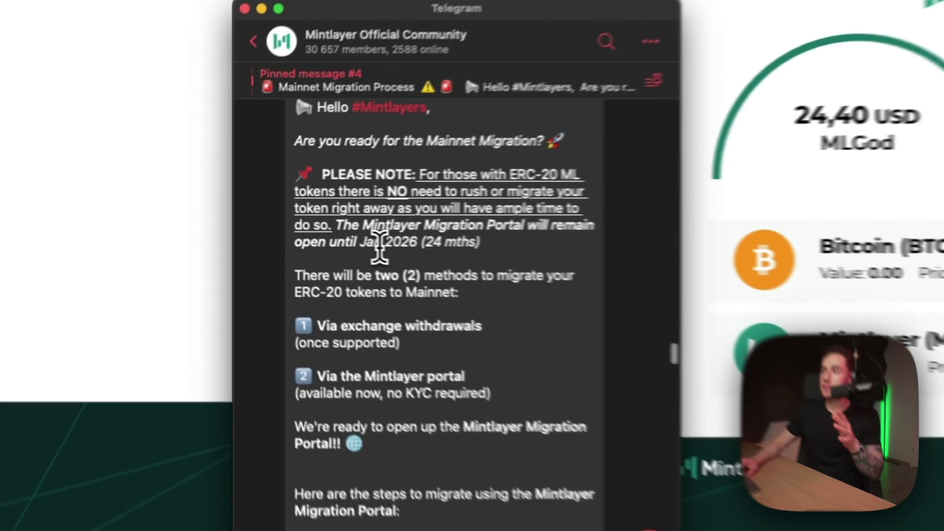
Highlight the note that the migration portal stays open until 2026, then clear it.
{"action": "left_click_drag", "start_coordinate": [380, 249], "coordinate": [523, 252]}
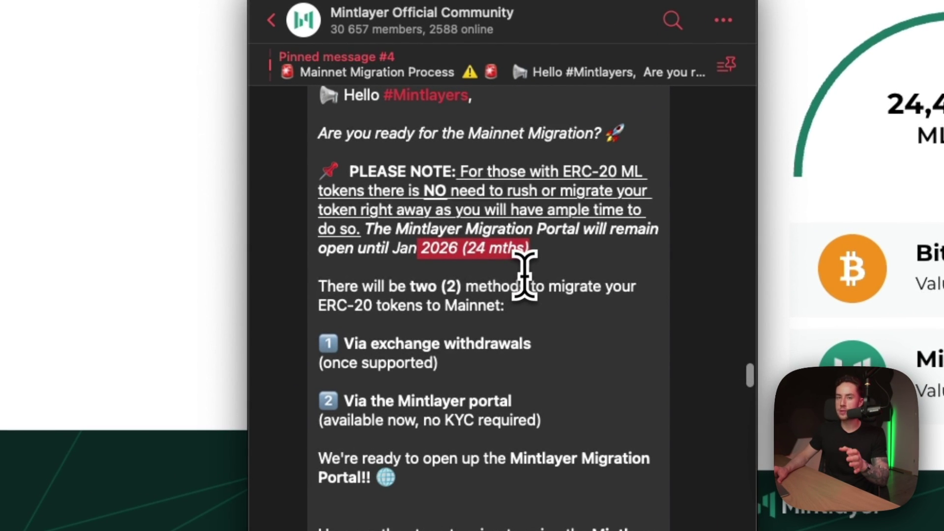
{"action": "left_click", "coordinate": [525, 266]}
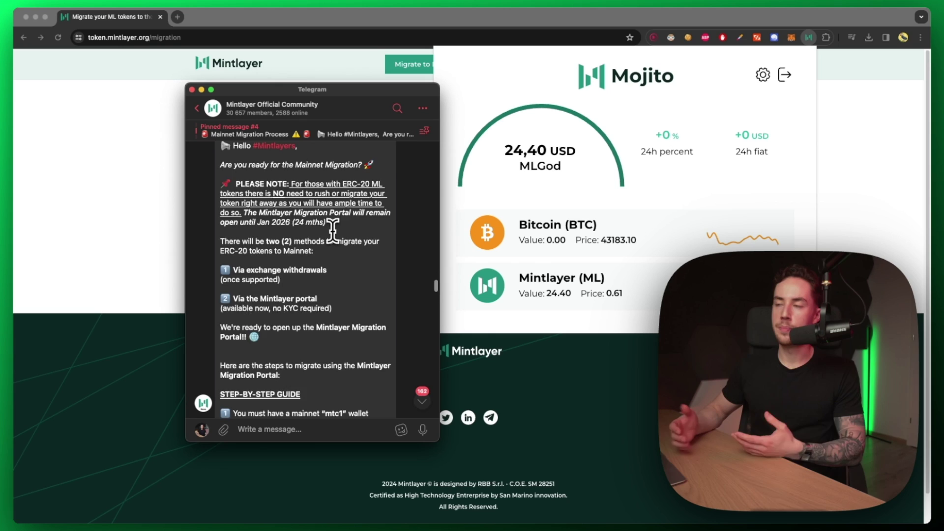
{"action": "scroll", "coordinate": [333, 232], "scroll_direction": "down", "scroll_amount": 3}
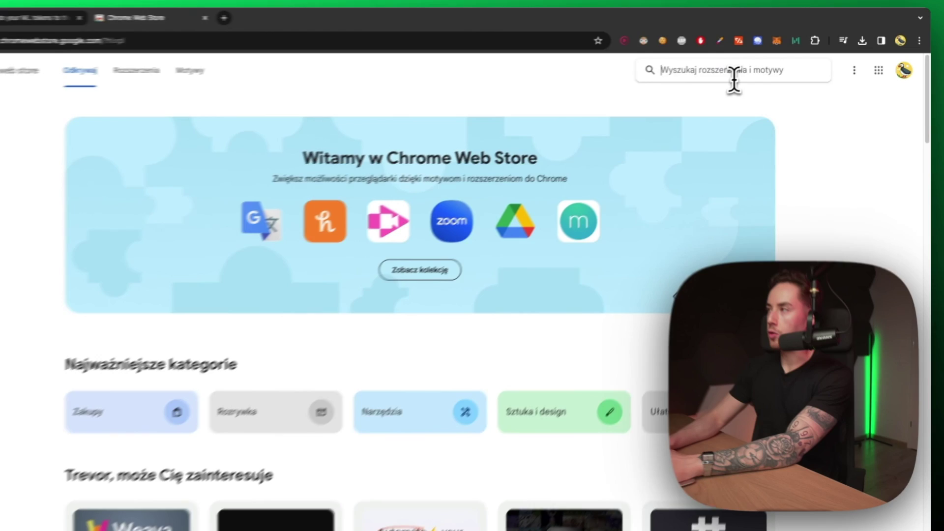
Search the Web Store for 'mojito walle' and open the Mojito - A Mintlayer Wallet listing.
{"action": "type", "text": "mojito"}
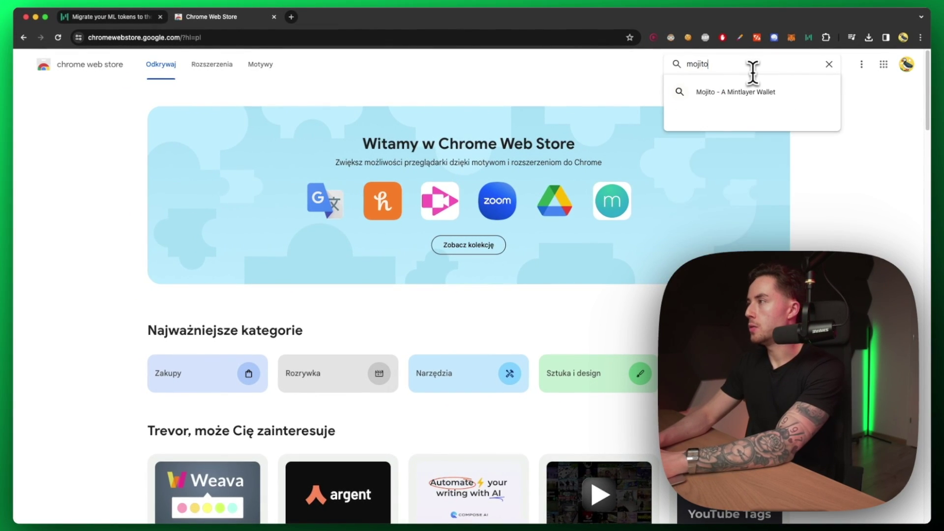
{"action": "type", "text": " walle"}
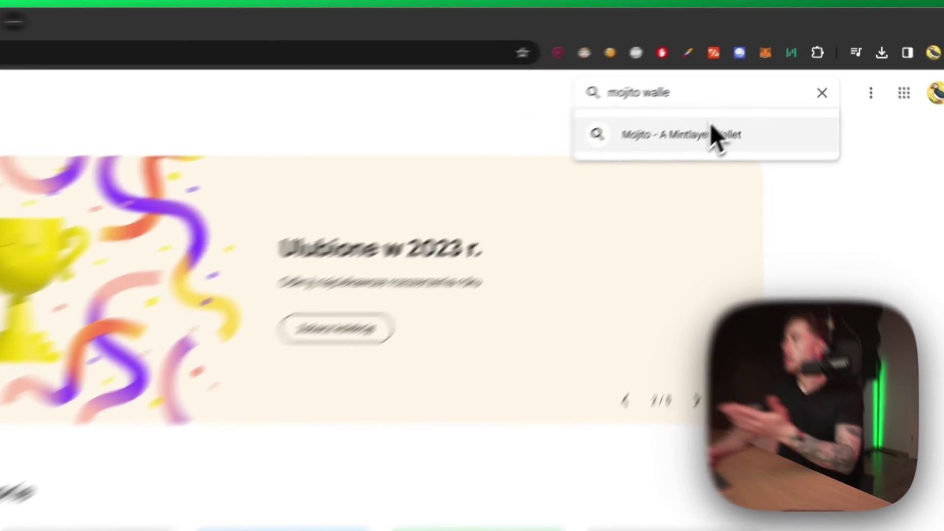
{"action": "left_click", "coordinate": [754, 92]}
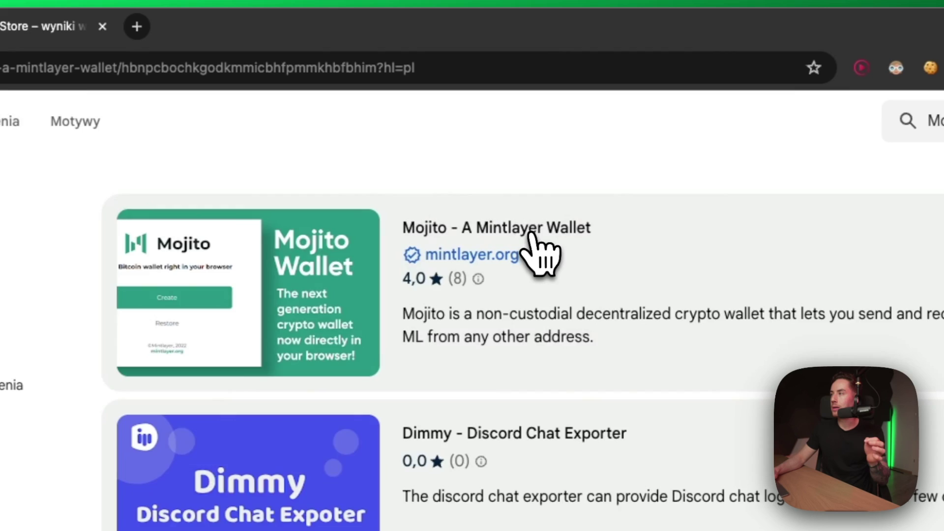
{"action": "left_click", "coordinate": [155, 236]}
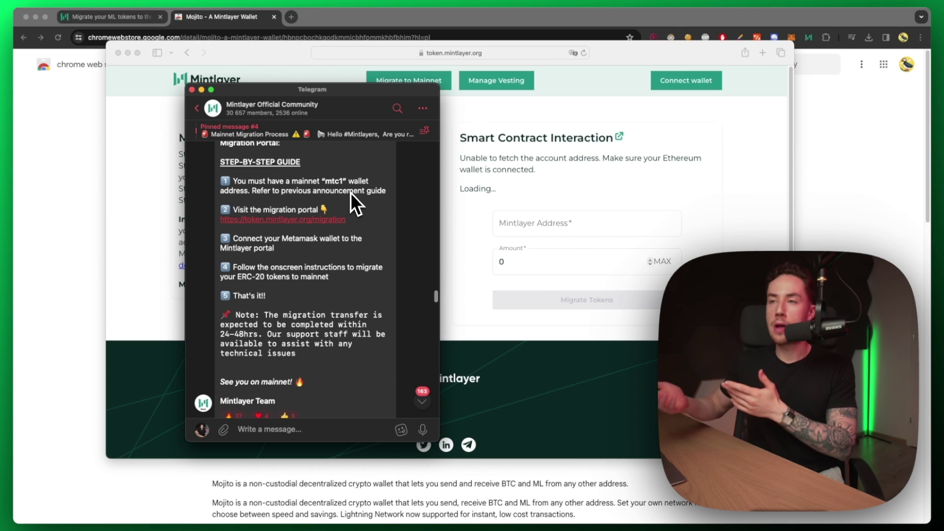
Check the ML token in the Mojito wallet, then scroll through the Telegram migration guide.
{"action": "left_click", "coordinate": [809, 38]}
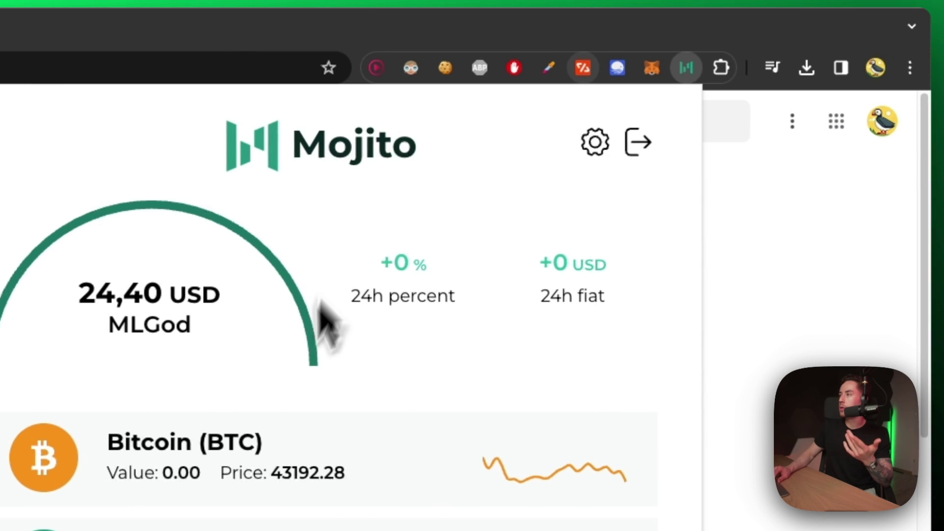
{"action": "left_click", "coordinate": [342, 423]}
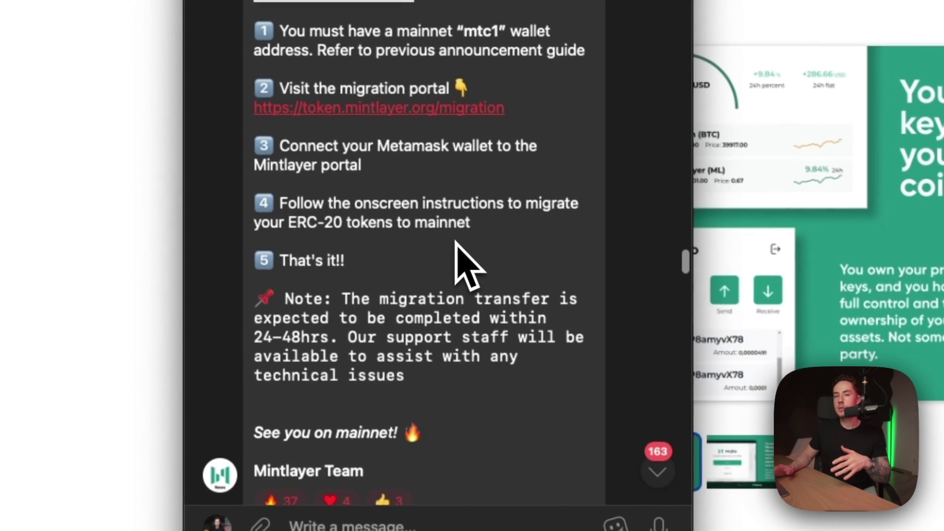
{"action": "scroll", "coordinate": [325, 290], "scroll_direction": "up", "scroll_amount": 1}
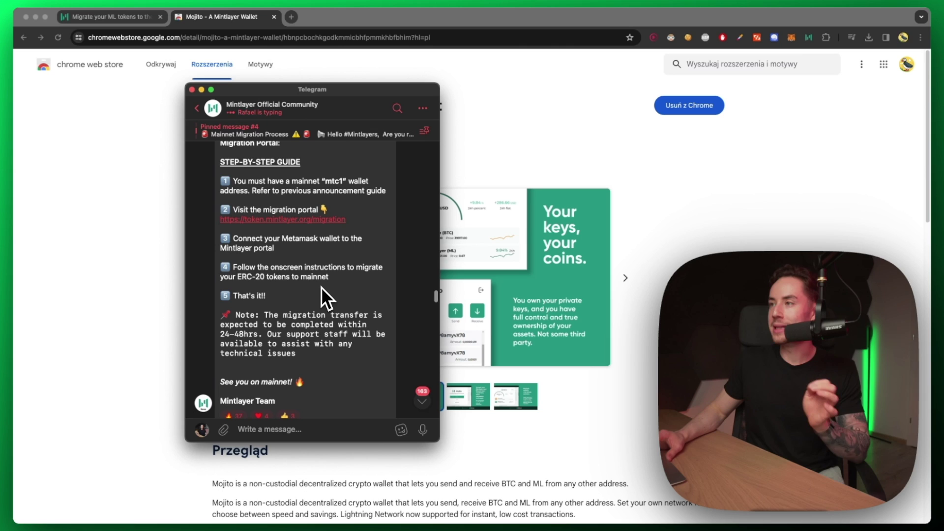
{"action": "scroll", "coordinate": [305, 211], "scroll_direction": "down", "scroll_amount": 1}
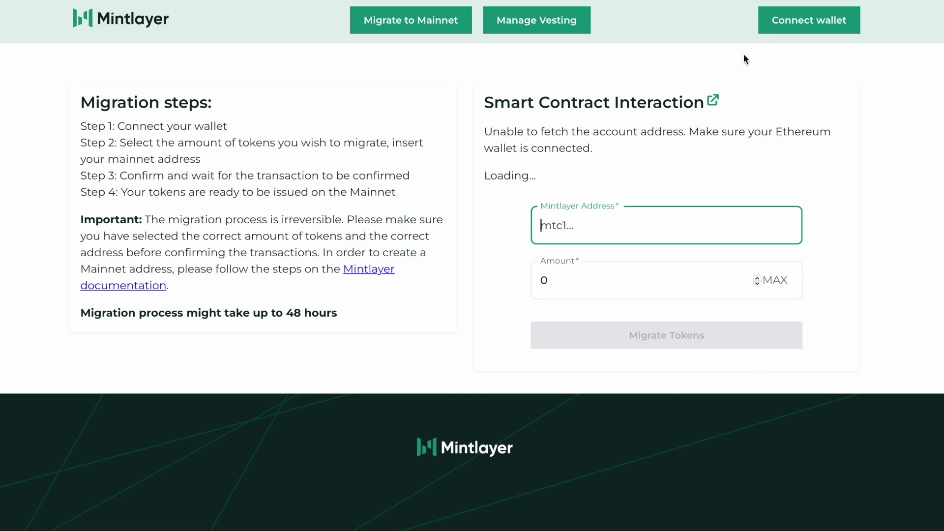
Try connecting a wallet to the portal through MetaMask / Trust Wallet, then dismiss the prompts.
{"action": "left_click", "coordinate": [794, 30]}
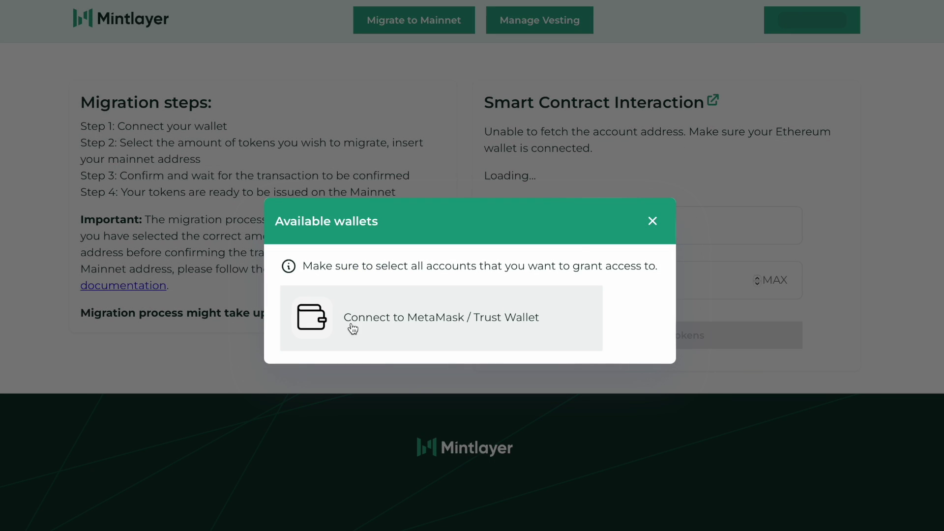
{"action": "left_click", "coordinate": [432, 322]}
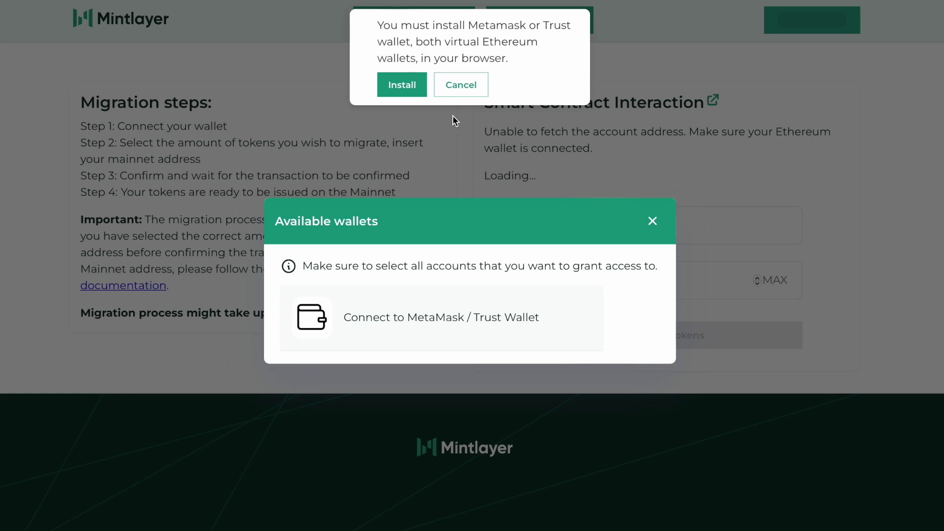
{"action": "left_click", "coordinate": [465, 91]}
{"action": "left_click", "coordinate": [652, 221]}
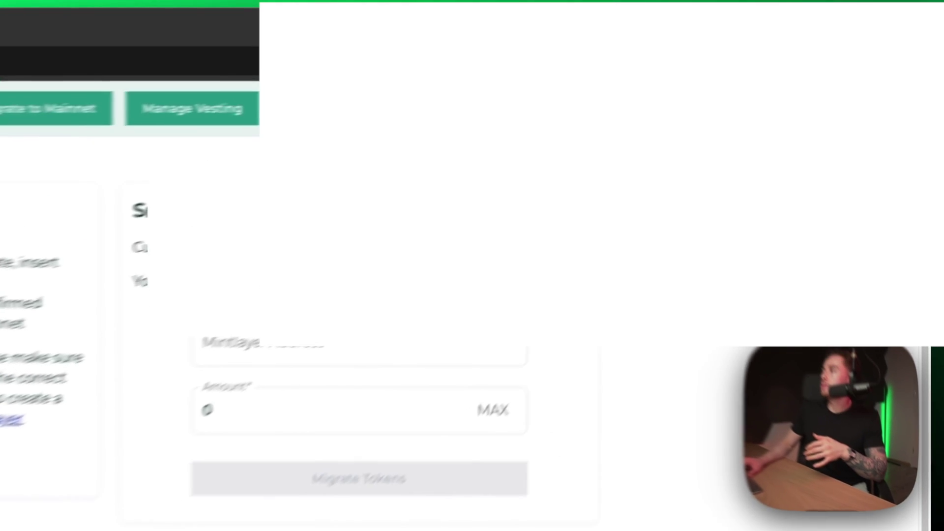
Look up the Mojito wallet's ML receiving address, then close the address panel.
{"action": "left_click", "coordinate": [688, 67]}
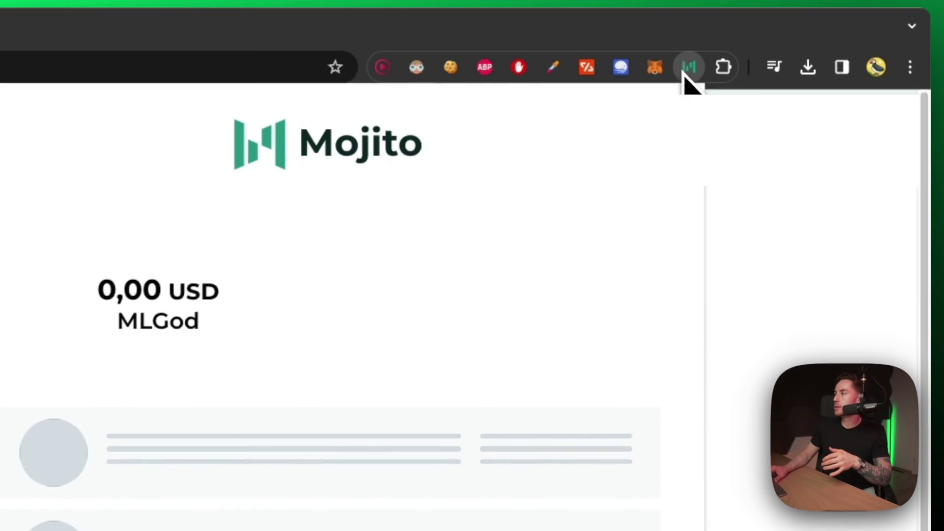
{"action": "left_click", "coordinate": [306, 528]}
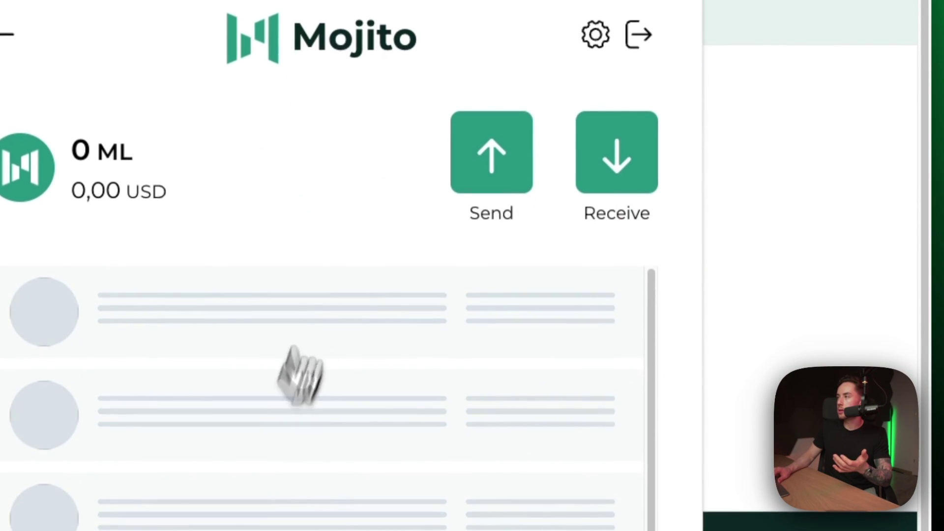
{"action": "left_click", "coordinate": [615, 169]}
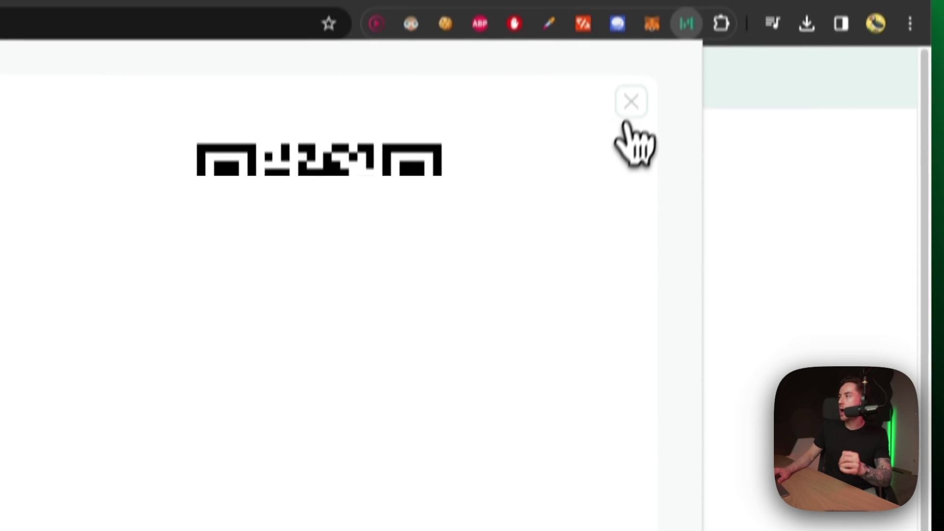
{"action": "left_click", "coordinate": [632, 36]}
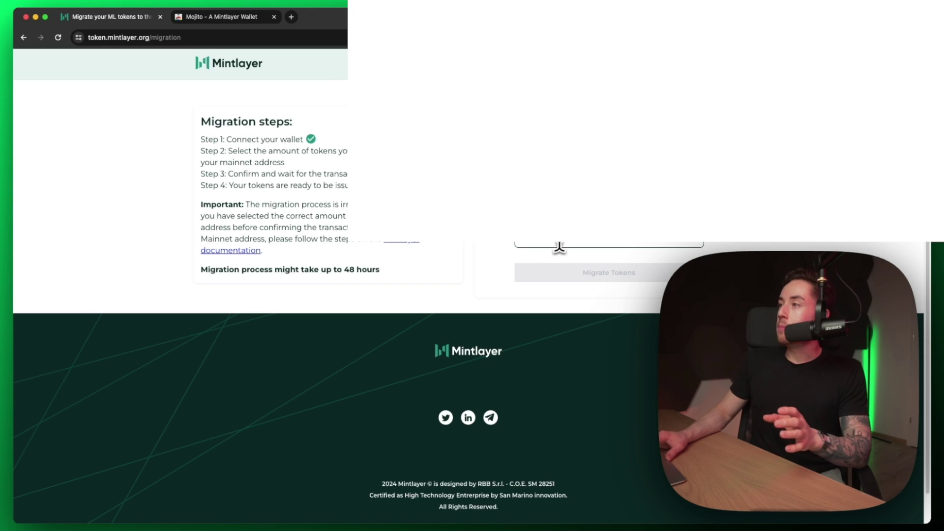
Enter 100 as the ML token amount and submit the migration.
{"action": "left_click", "coordinate": [559, 245]}
{"action": "type", "text": "0"}
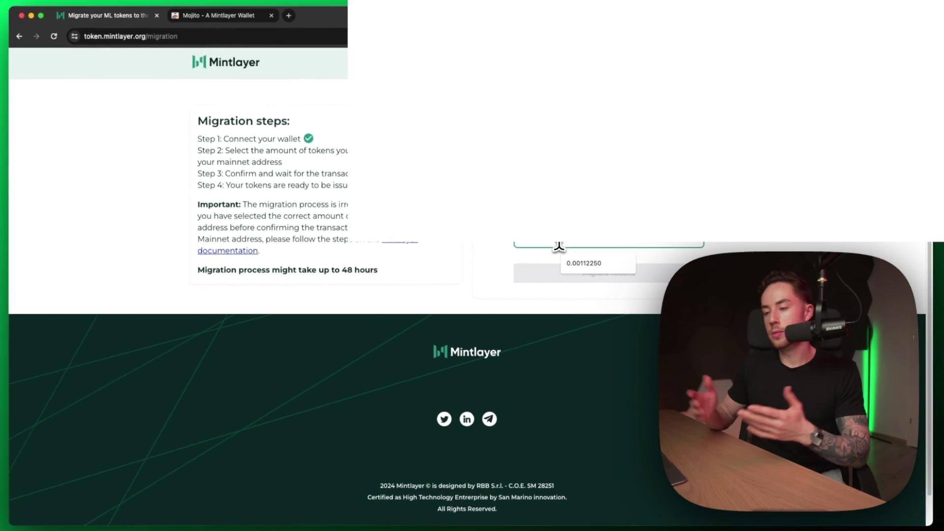
{"action": "key", "text": "BackSpace"}
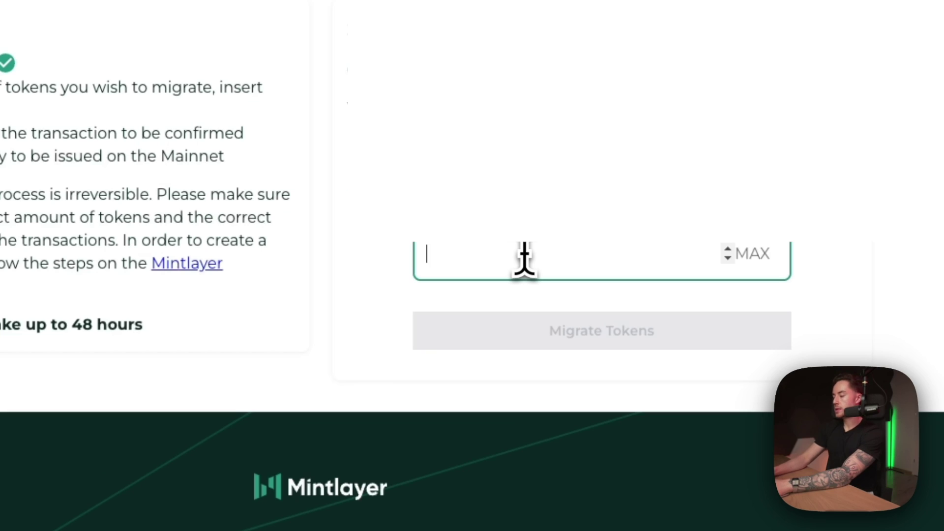
{"action": "type", "text": "100"}
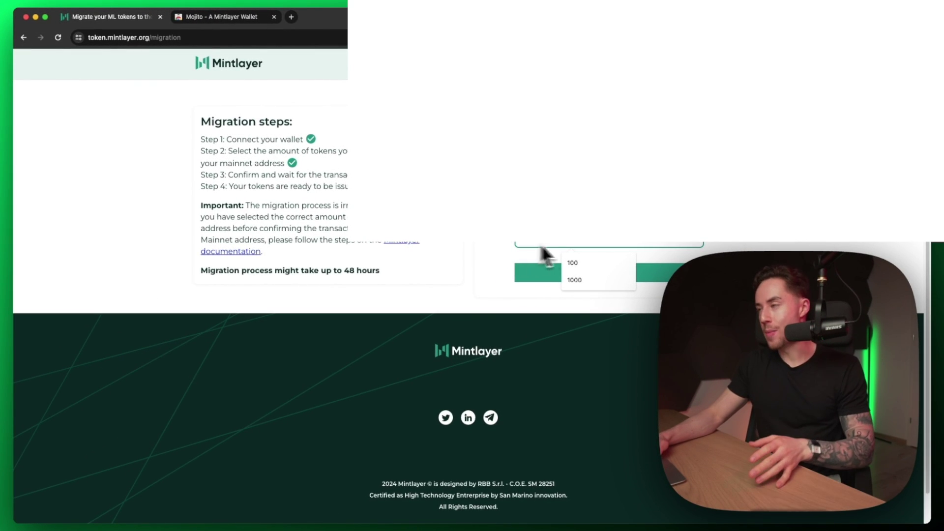
{"action": "left_click", "coordinate": [531, 264]}
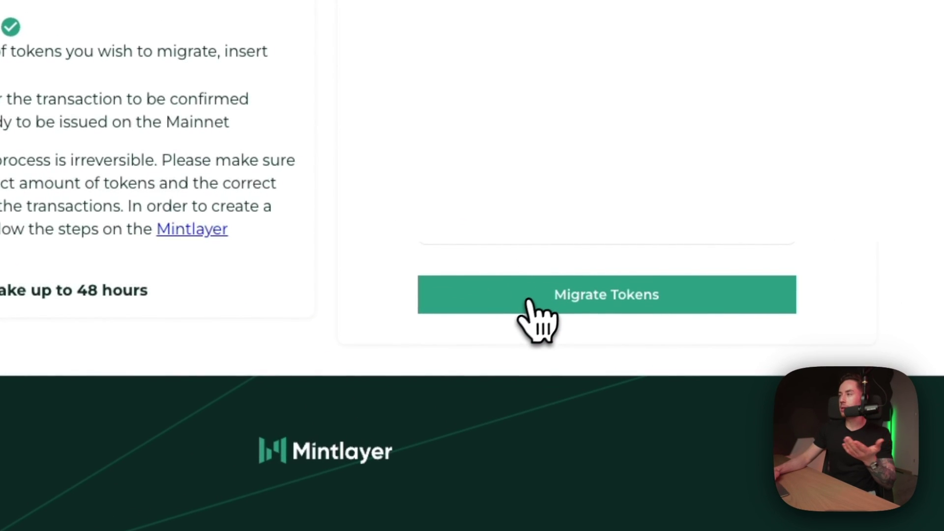
{"action": "left_click", "coordinate": [517, 309]}
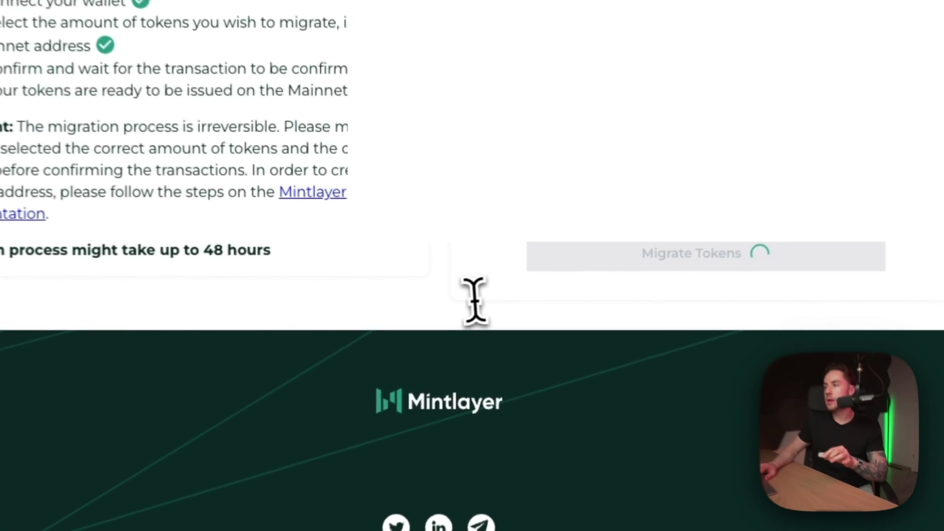
Highlight the 'up to 48 hours' processing note, then clear the highlight.
{"action": "left_click_drag", "start_coordinate": [291, 265], "coordinate": [165, 252]}
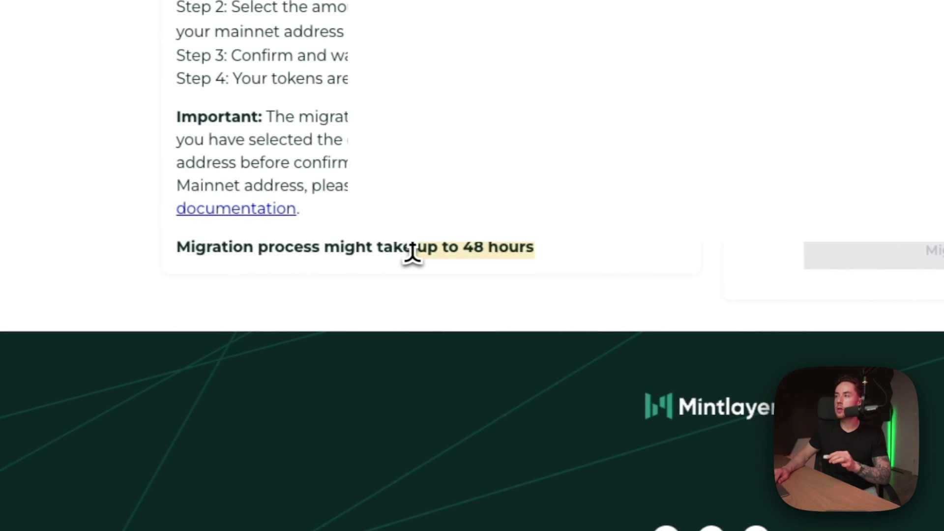
{"action": "left_click_drag", "start_coordinate": [413, 252], "coordinate": [467, 274]}
{"action": "left_click", "coordinate": [497, 295]}
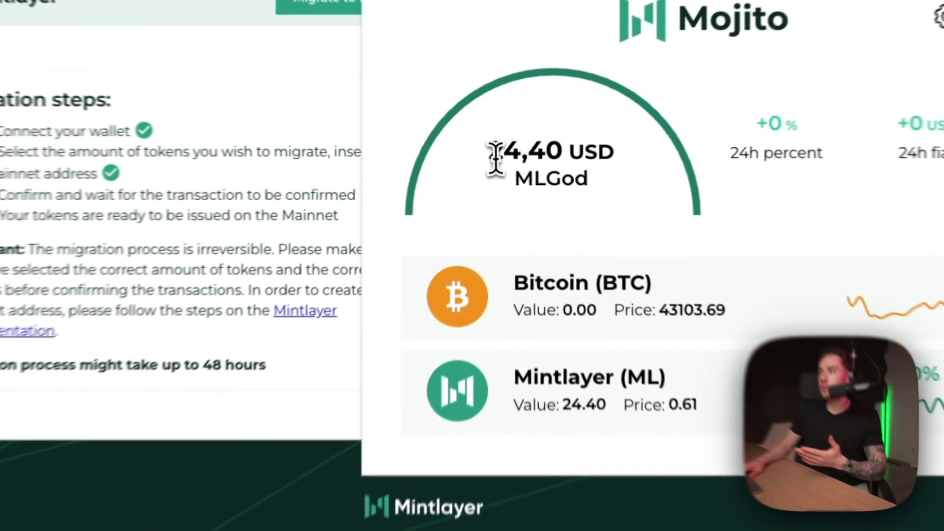
{"action": "left_click_drag", "start_coordinate": [505, 151], "coordinate": [630, 168]}
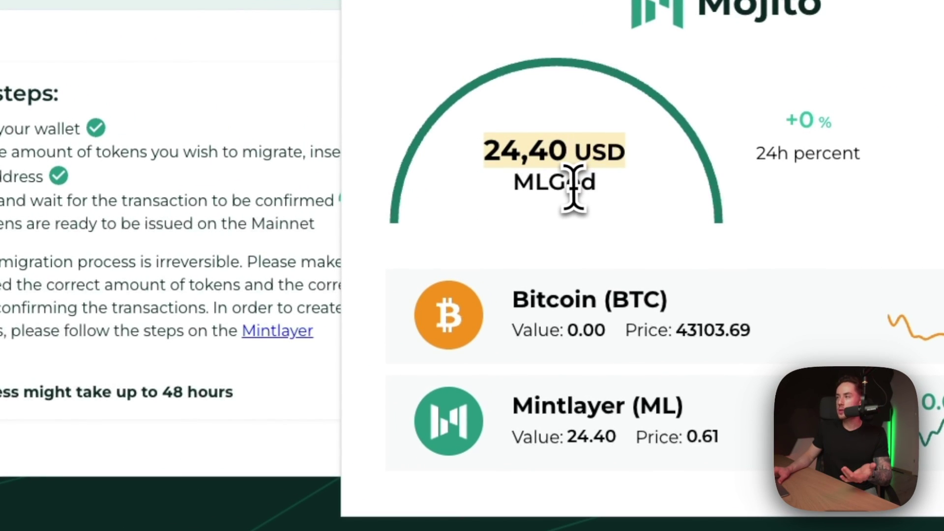
{"action": "left_click", "coordinate": [555, 183]}
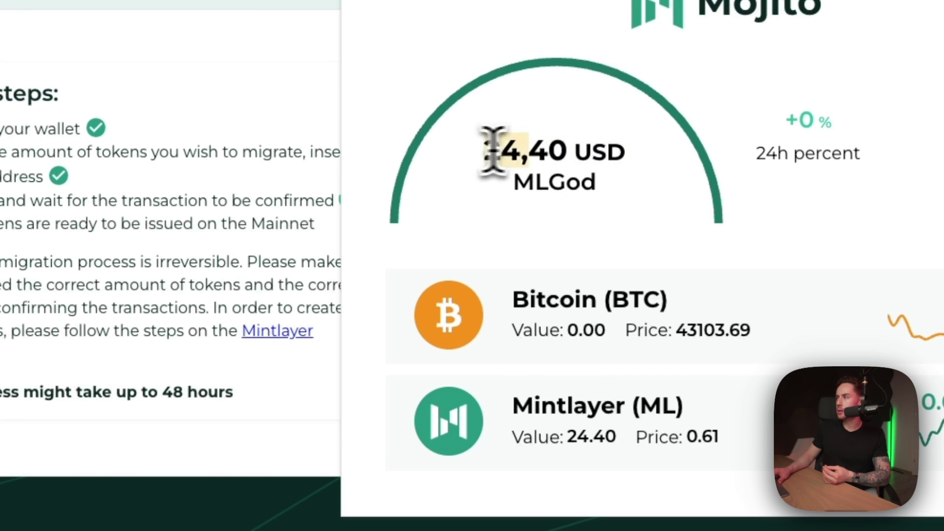
{"action": "left_click_drag", "start_coordinate": [494, 152], "coordinate": [606, 150]}
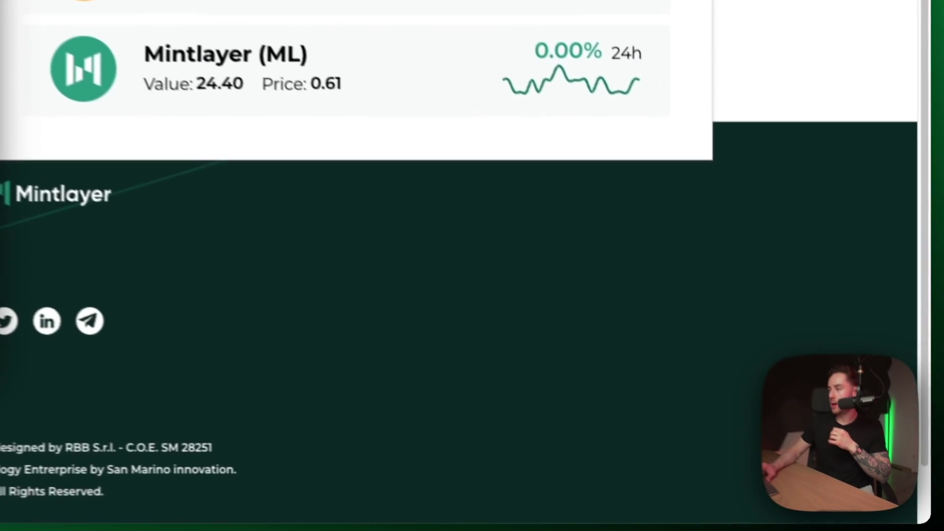
{"action": "scroll", "coordinate": [295, 236], "scroll_direction": "down", "scroll_amount": 2}
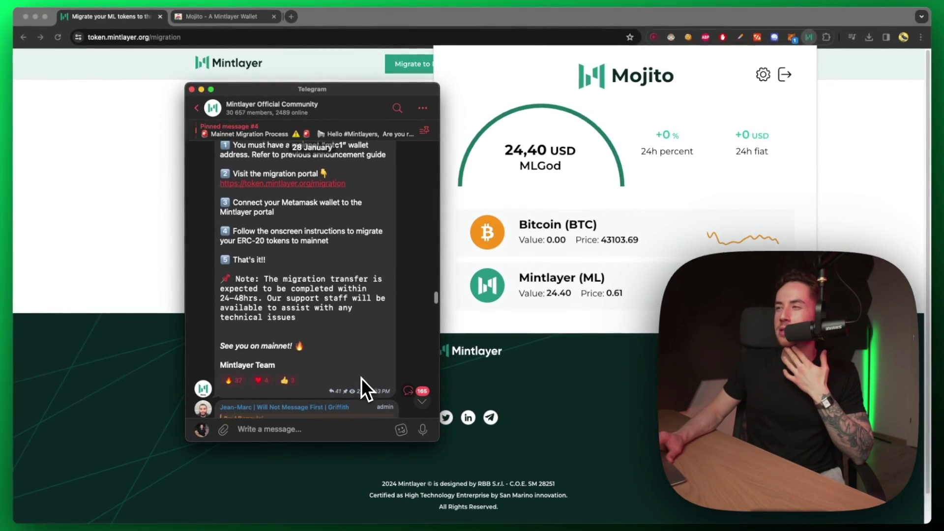
{"action": "scroll", "coordinate": [361, 379], "scroll_direction": "up", "scroll_amount": 5}
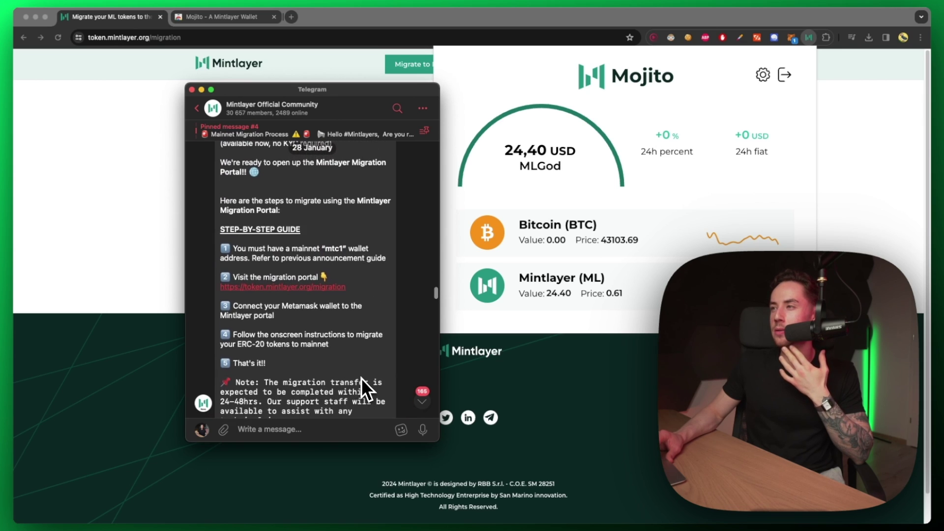
{"action": "scroll", "coordinate": [361, 379], "scroll_direction": "up", "scroll_amount": 1}
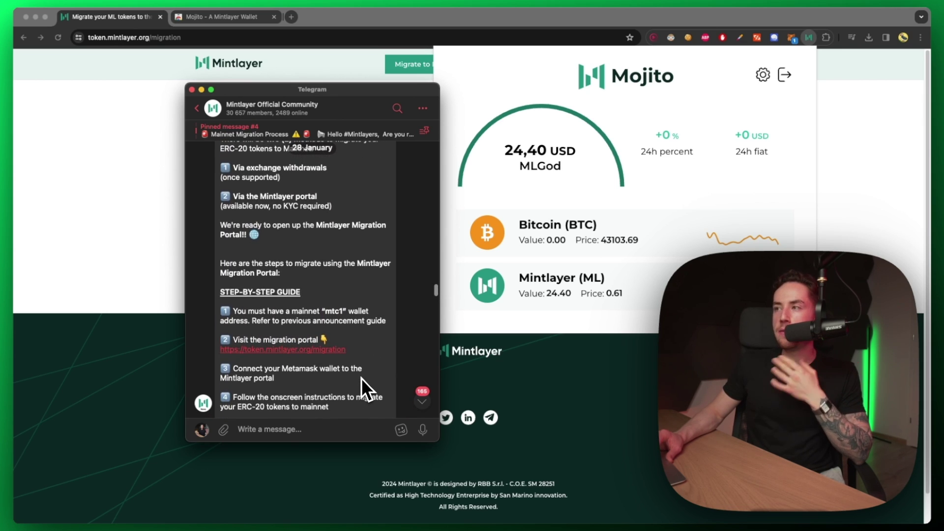
{"action": "scroll", "coordinate": [361, 379], "scroll_direction": "up", "scroll_amount": 2}
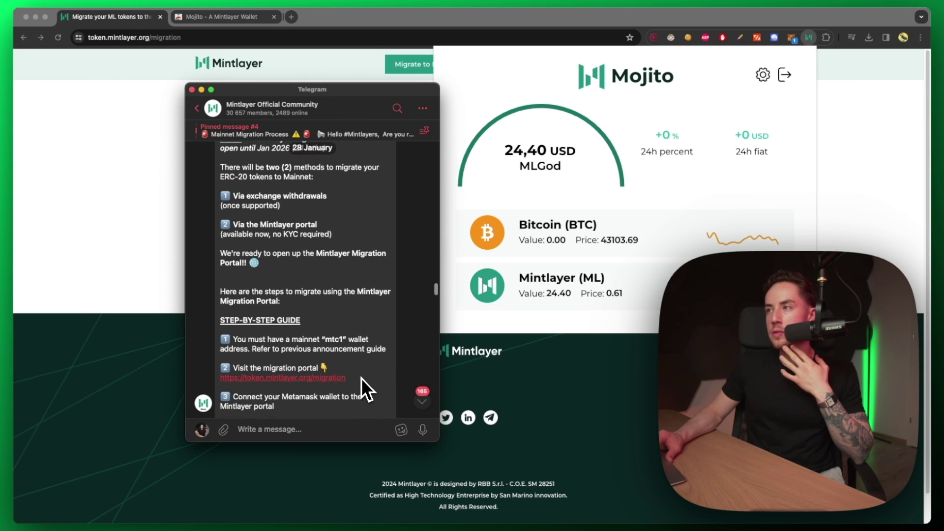